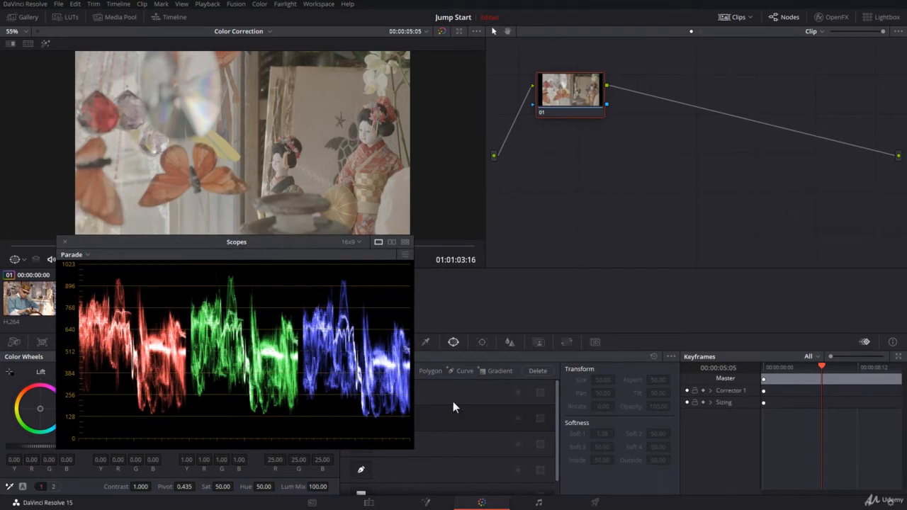
Switch the scopes to the Waveform display and move the scopes window clear of the clip thumbnails
left_click(69, 256)
left_click(99, 280)
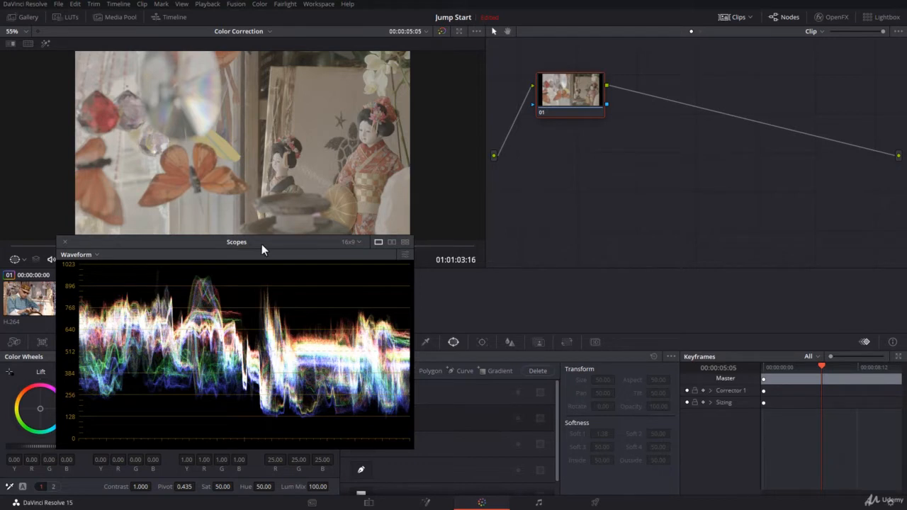
left_click_drag(261, 243, 445, 247)
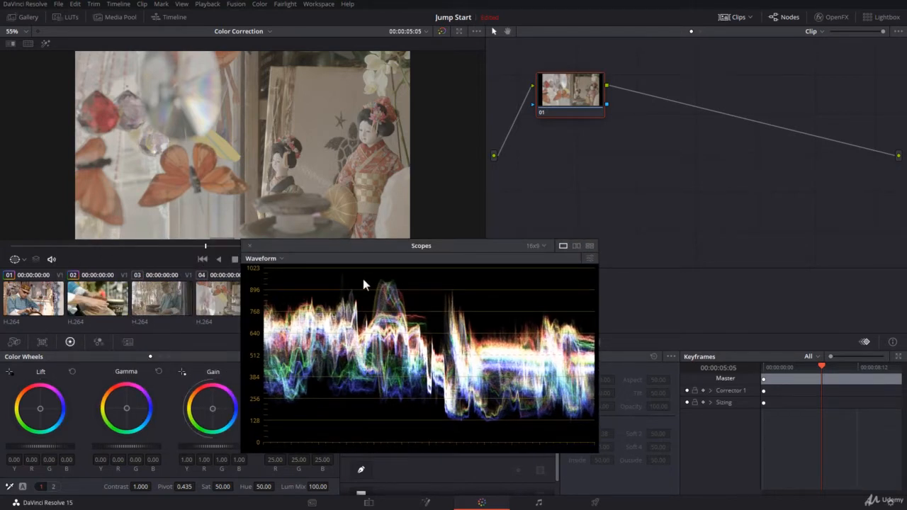
Compare the waveforms of clips 03 and 04, then return to clip 05
left_click(167, 301)
left_click_drag(403, 247, 224, 256)
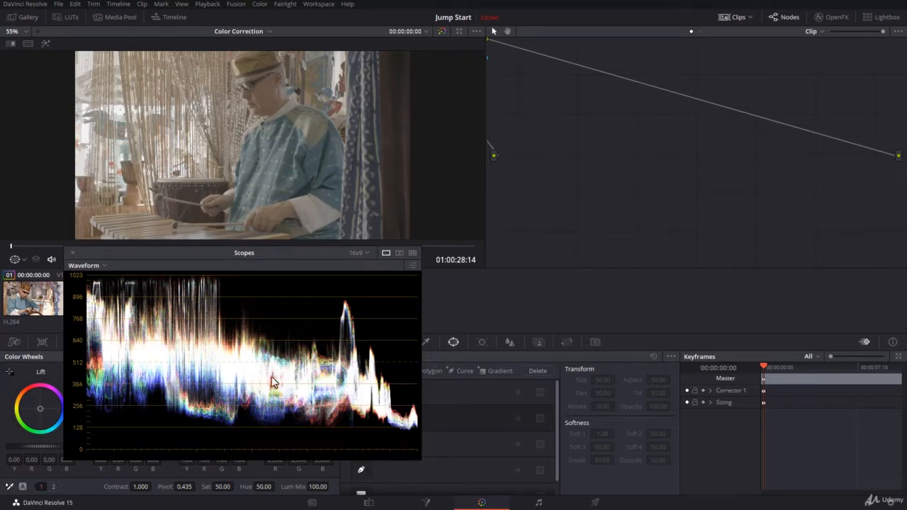
left_click_drag(219, 252, 410, 266)
left_click(231, 305)
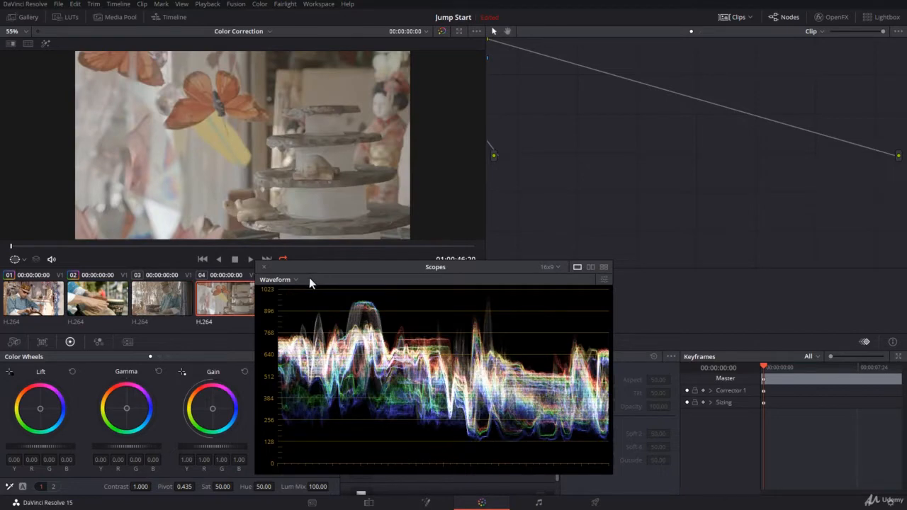
left_click_drag(314, 264, 124, 252)
key("Down")
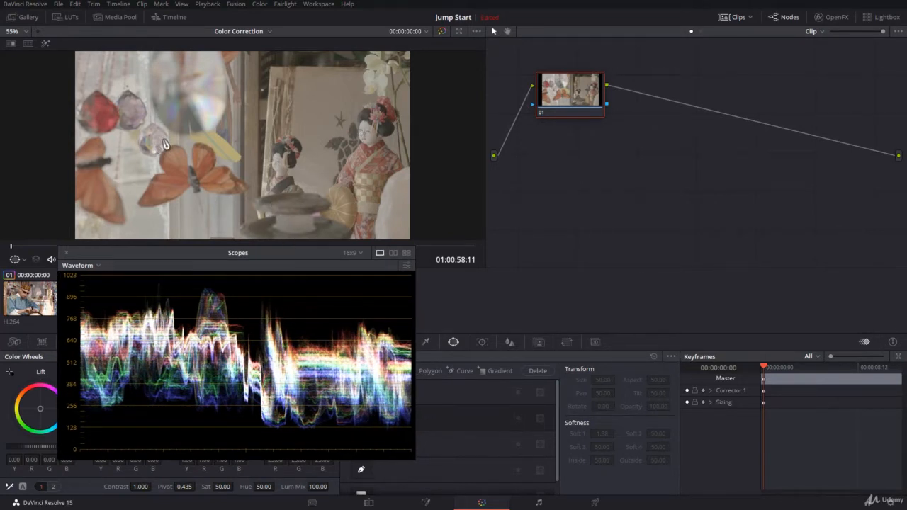
Try balancing clip 05 by sampling the doll's face as white point and its dark hair as black point, then reset the primaries
left_click_drag(171, 259, 625, 180)
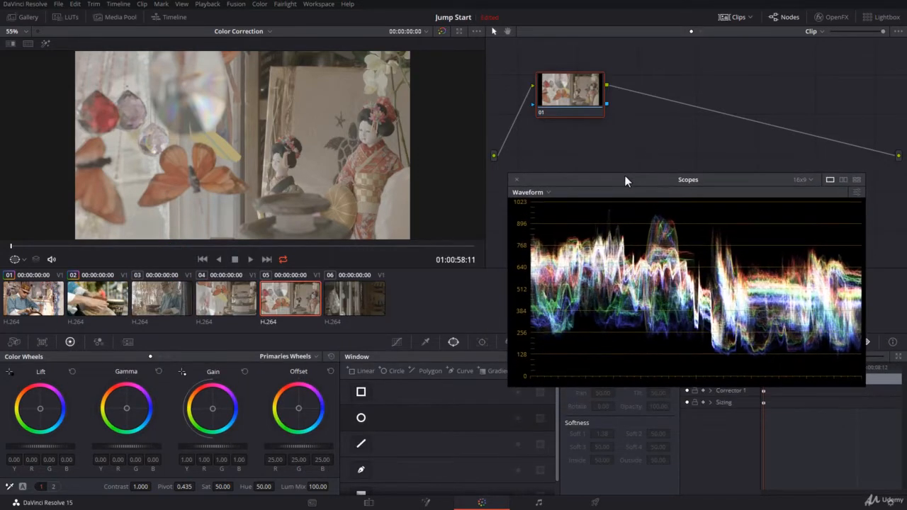
left_click(182, 370)
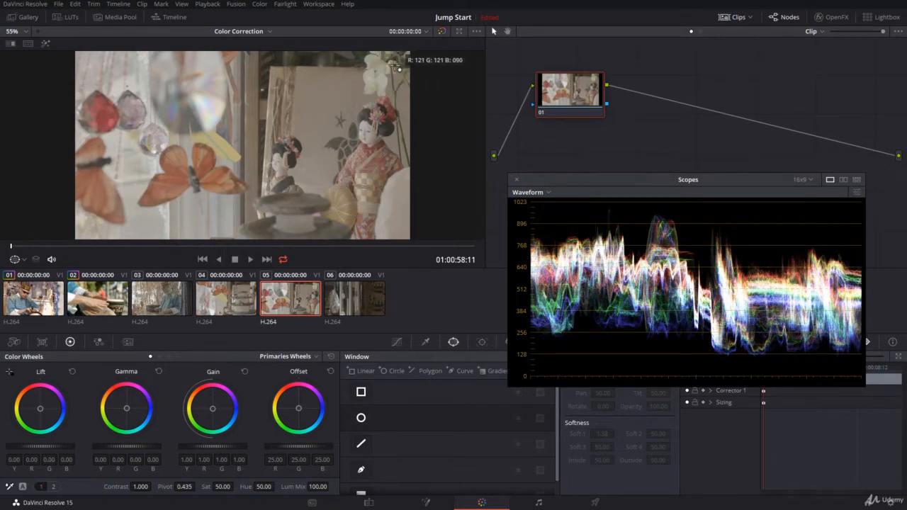
left_click(363, 126)
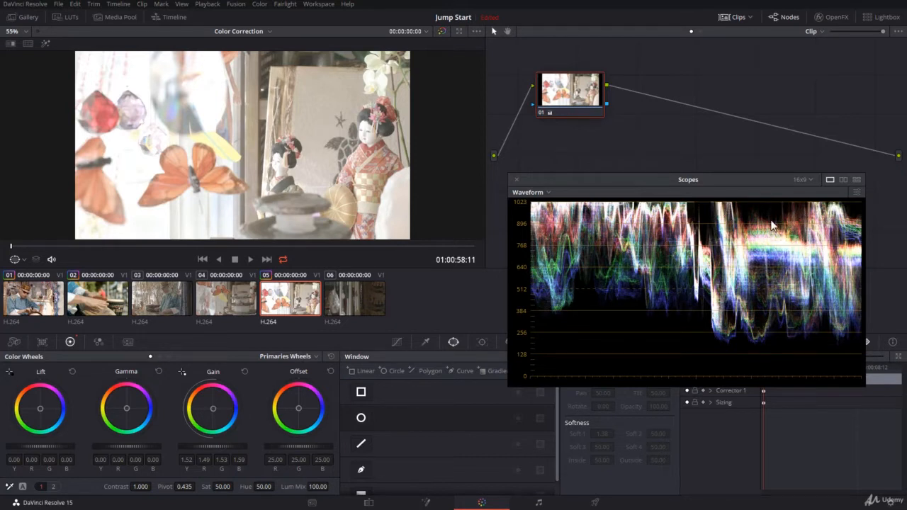
left_click(11, 371)
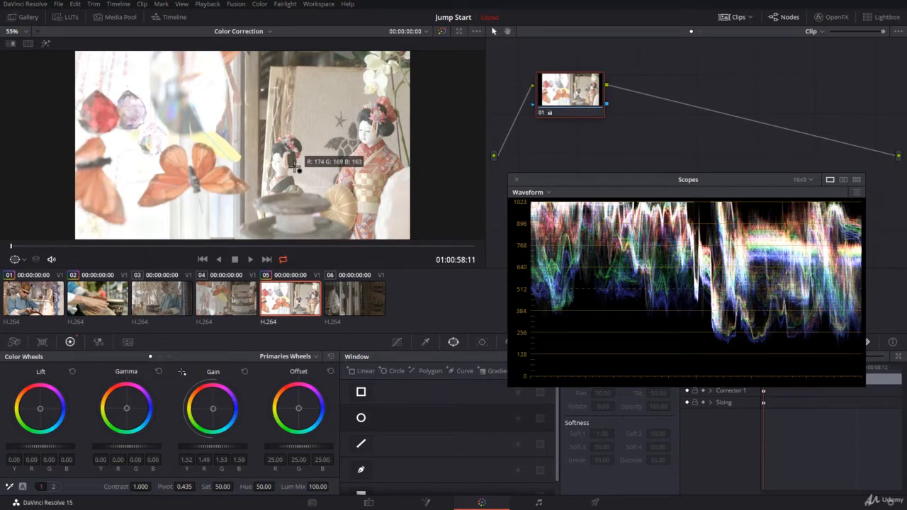
left_click(387, 134)
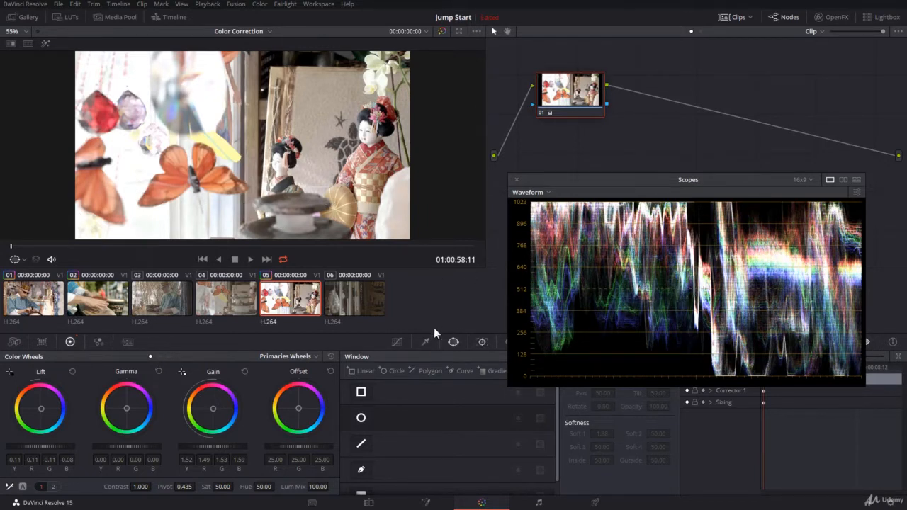
left_click(328, 359)
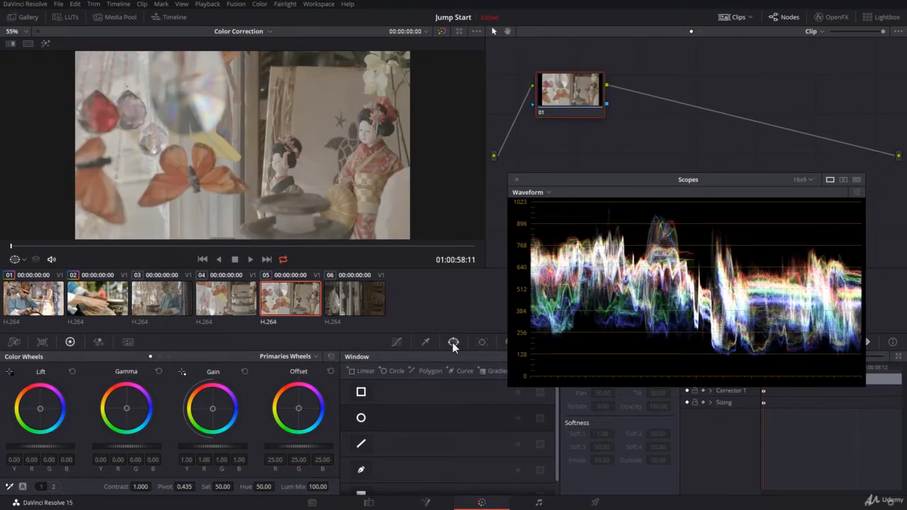
Add a rectangular window to node 01 covering the butterfly side of the image, softening its edge nearest the dolls to 3.95
left_click(362, 392)
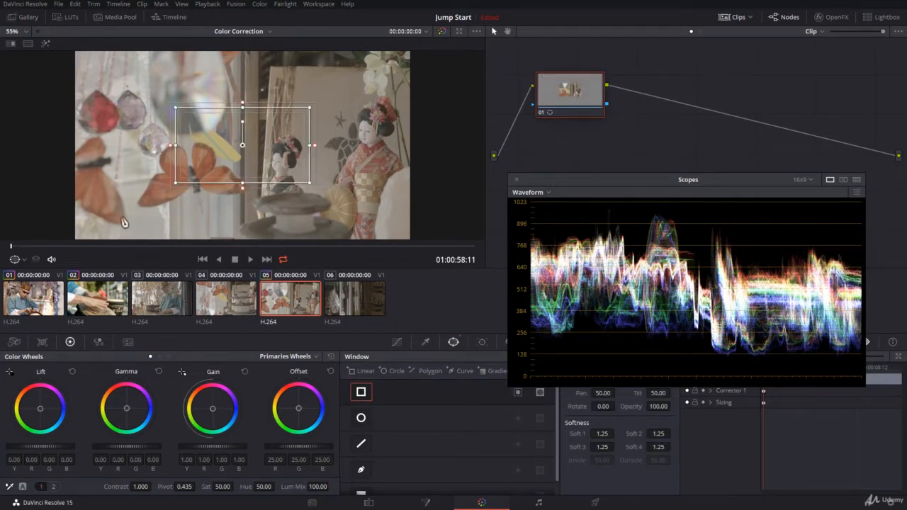
left_click_drag(248, 149, 138, 247)
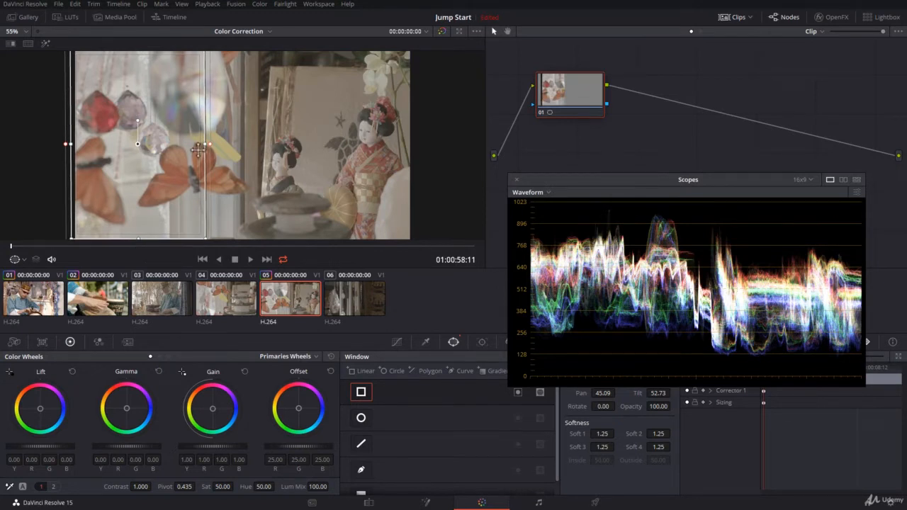
left_click_drag(206, 146, 258, 152)
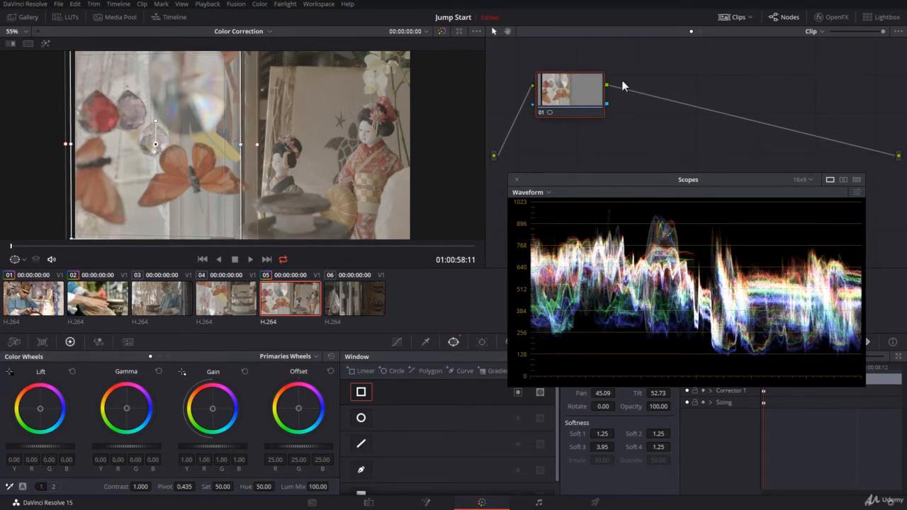
Add an outside node after node 01 for grading the doll side of the image separately
left_click(552, 87)
right_click(551, 88)
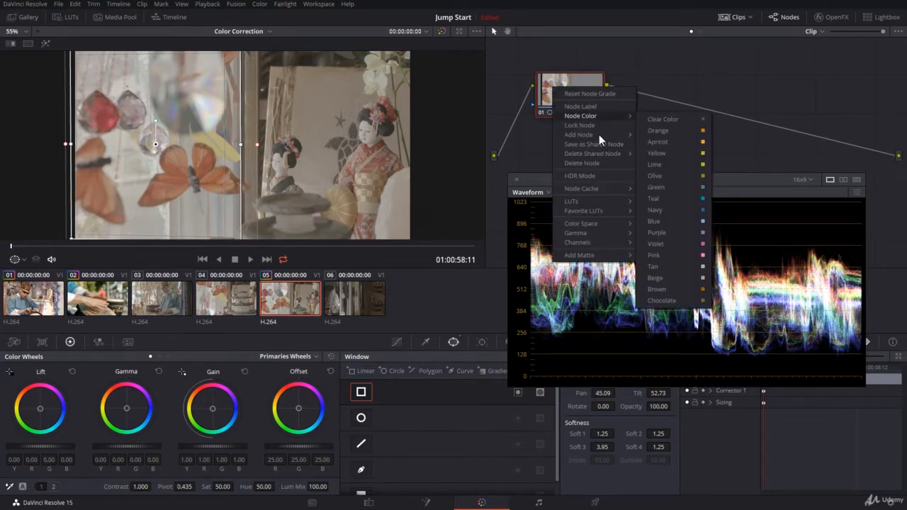
mouse_move(585, 134)
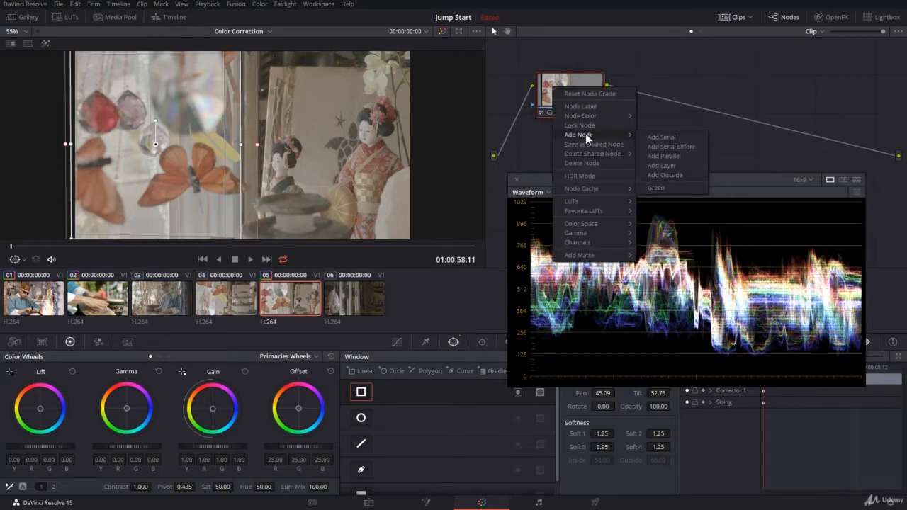
left_click(666, 175)
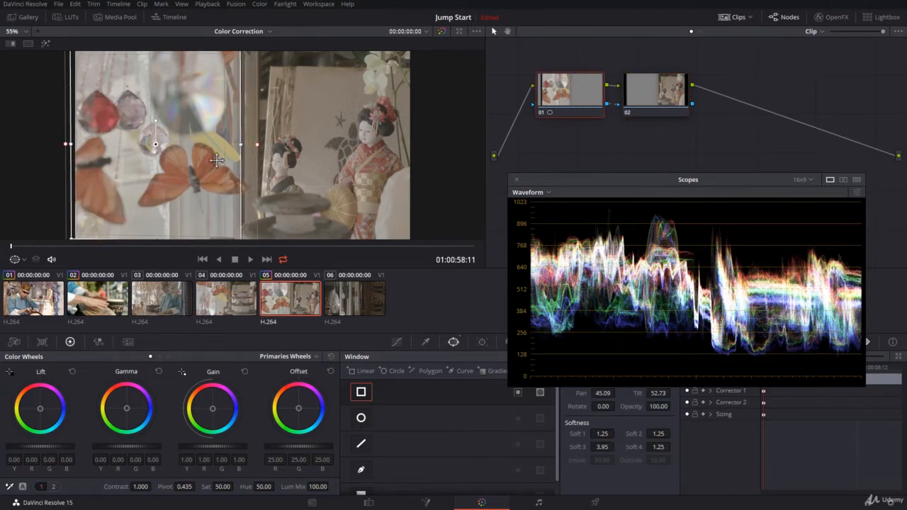
left_click(650, 96)
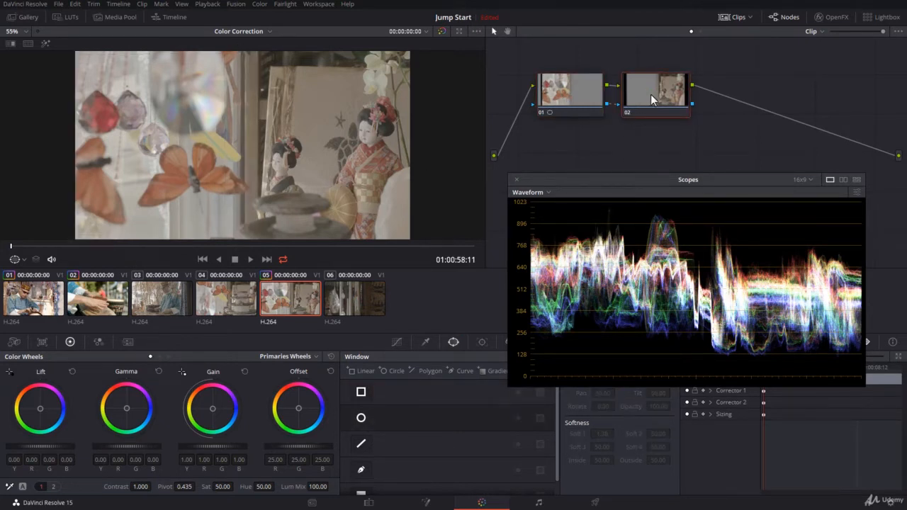
On node 01, raise the master Gain to 1.23 and lower the master Lift to -0.16
left_click(571, 92)
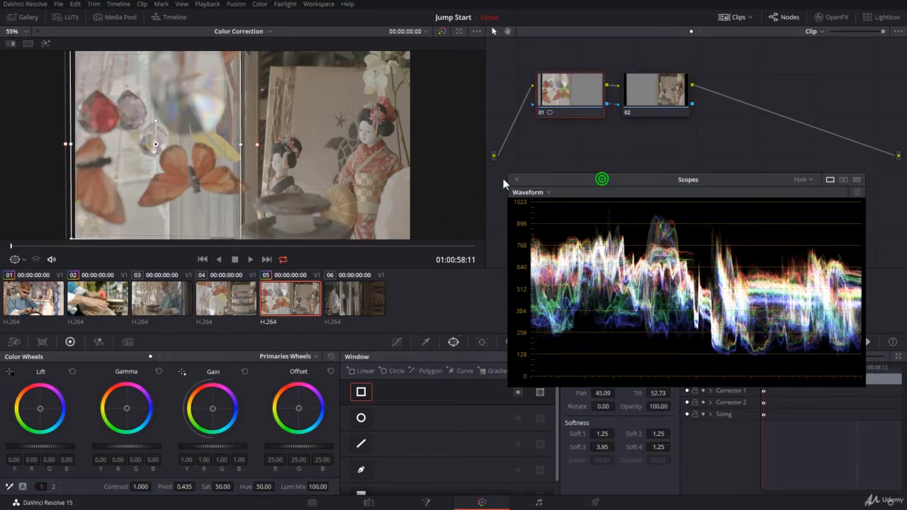
left_click_drag(502, 178, 145, 207)
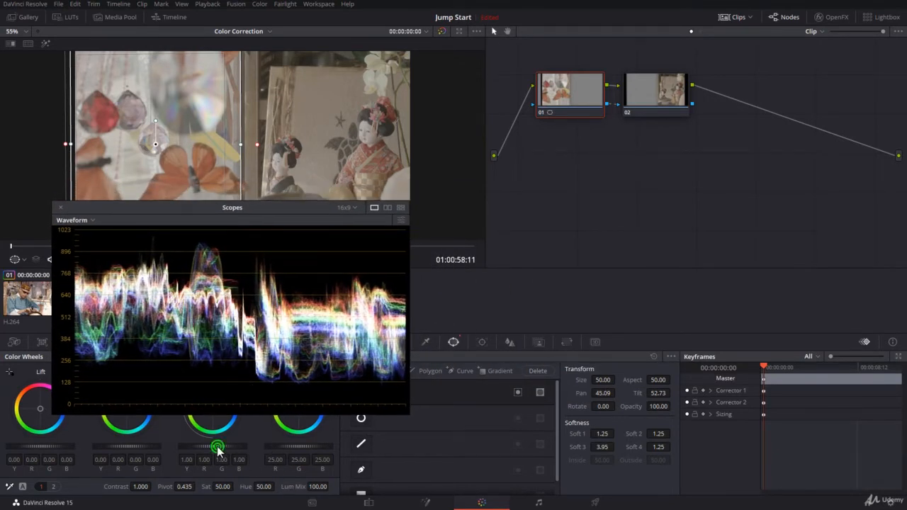
left_click_drag(216, 445, 265, 445)
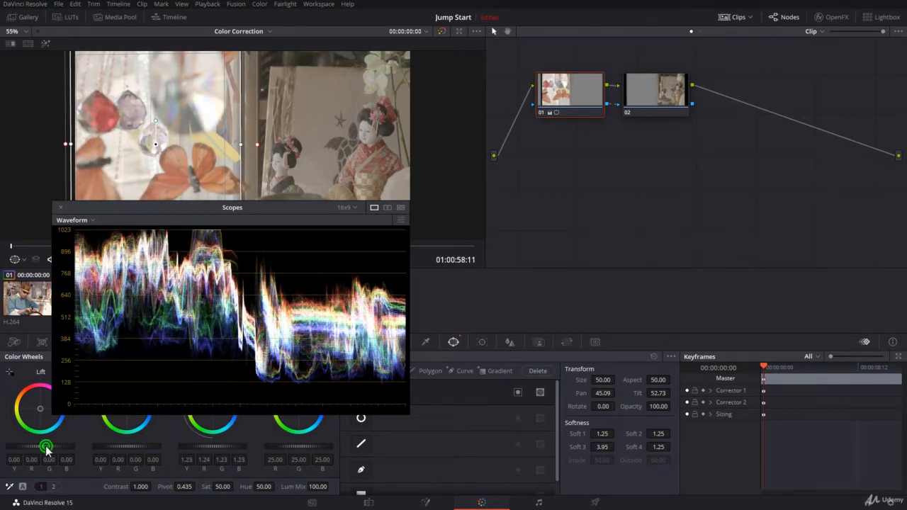
left_click_drag(46, 447, 23, 448)
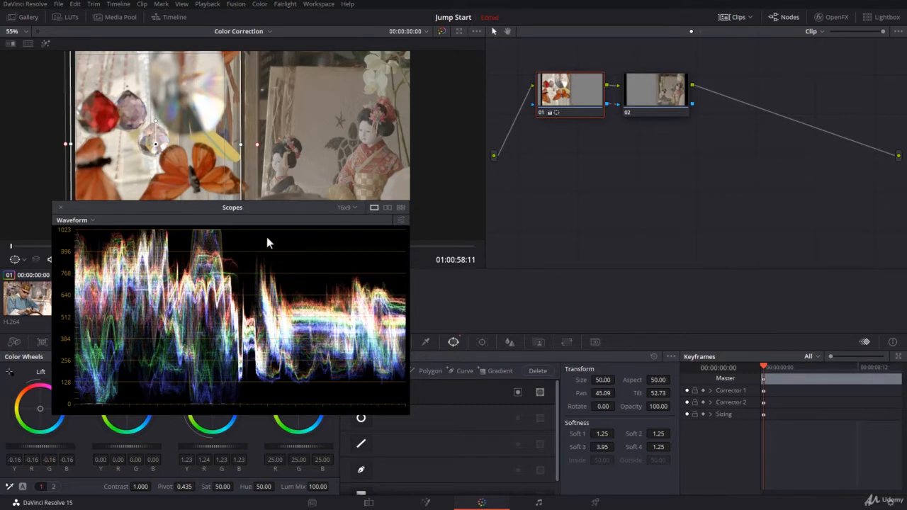
On outside node 02, raise the master Gain to 1.40 and lower the master Lift to -0.09
left_click(657, 101)
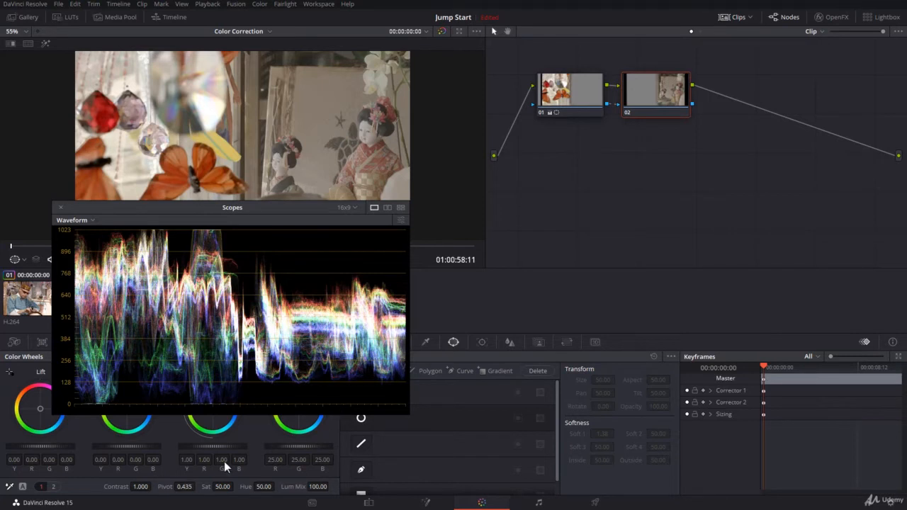
left_click_drag(211, 446, 403, 131)
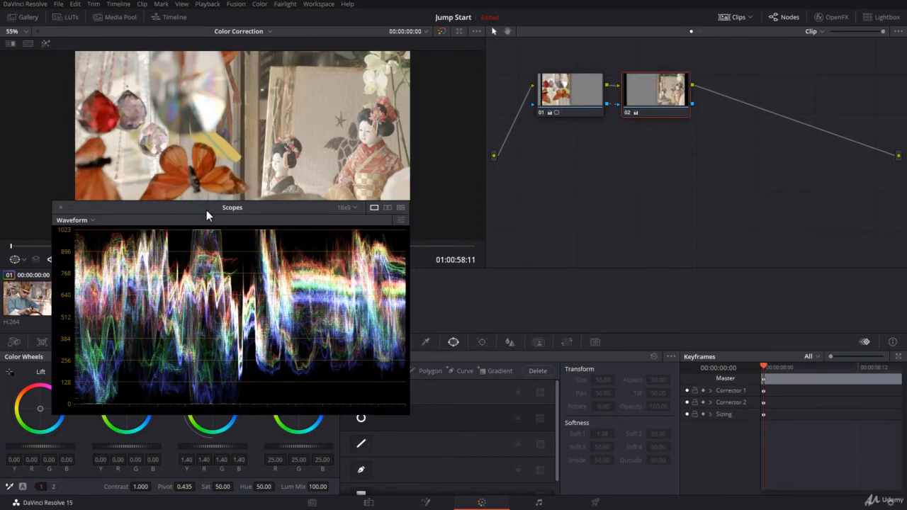
left_click_drag(205, 210, 646, 160)
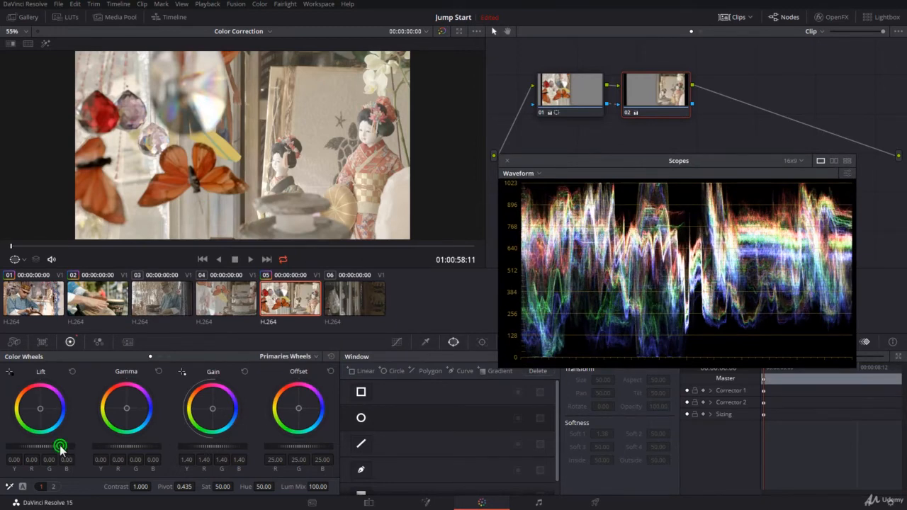
left_click_drag(60, 448, 46, 447)
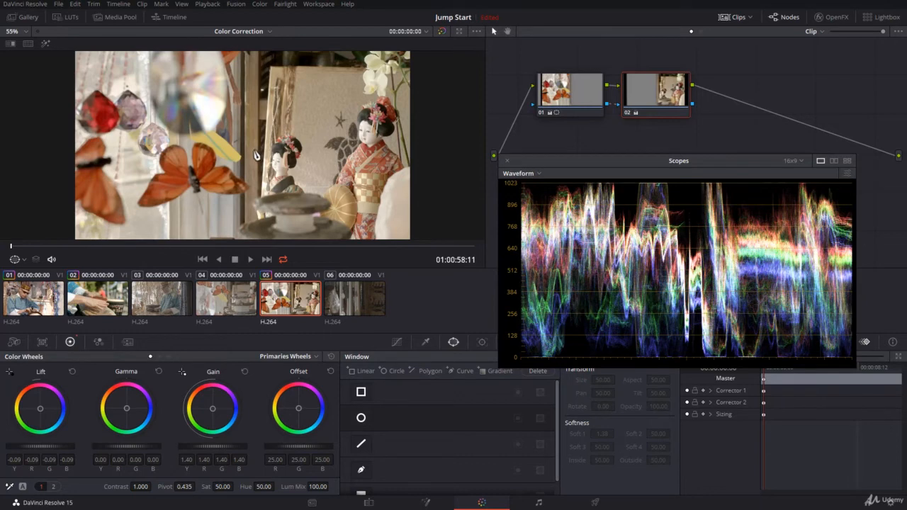
Add a serial node after node 02 and set its contrast to 1.180 and saturation to 65.60
left_click(642, 99)
key("alt+s")
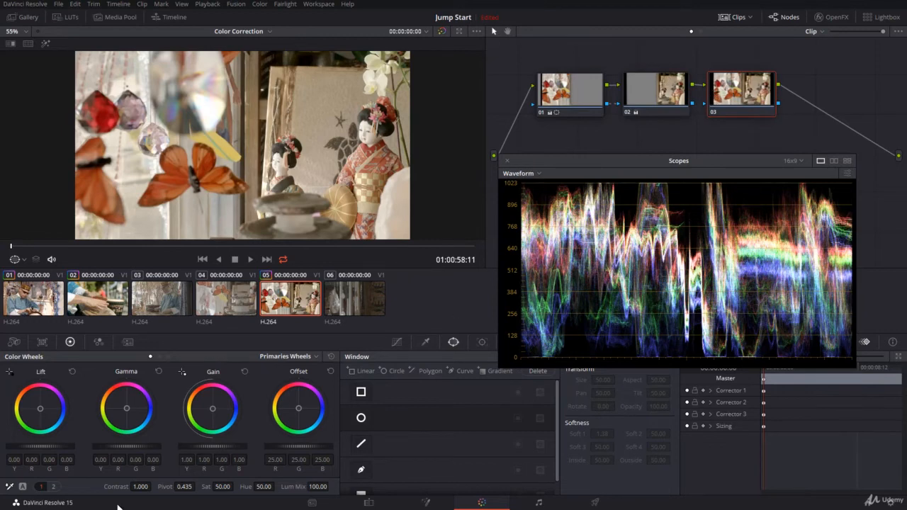
left_click(142, 486)
mouse_move(154, 486)
left_mouse_down()
mouse_move(205, 486)
mouse_move(143, 486)
left_mouse_up()
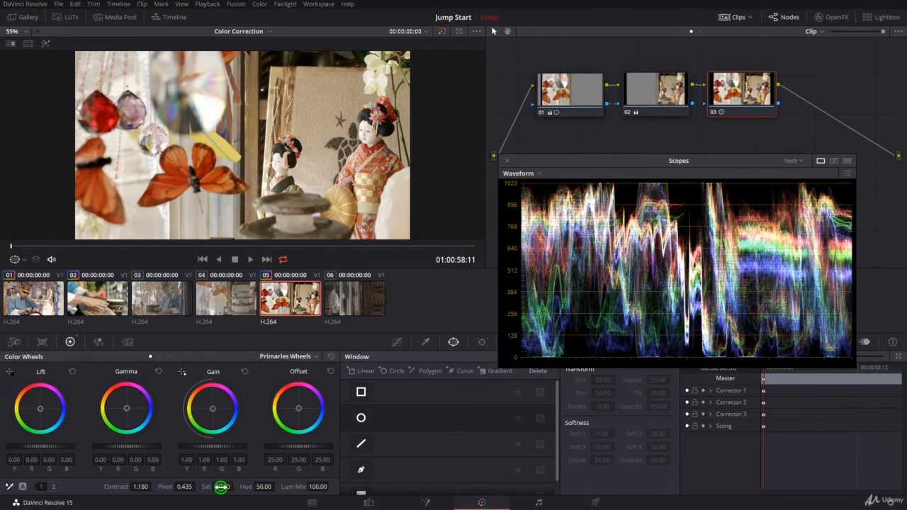
left_click_drag(221, 487, 236, 486)
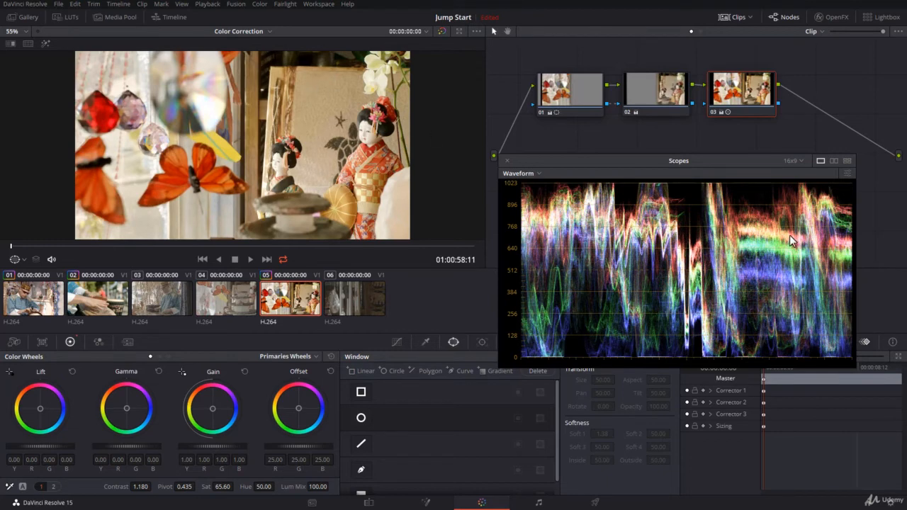
Switch the scopes to the Parade display to check the graded clip's color channels
left_click(517, 179)
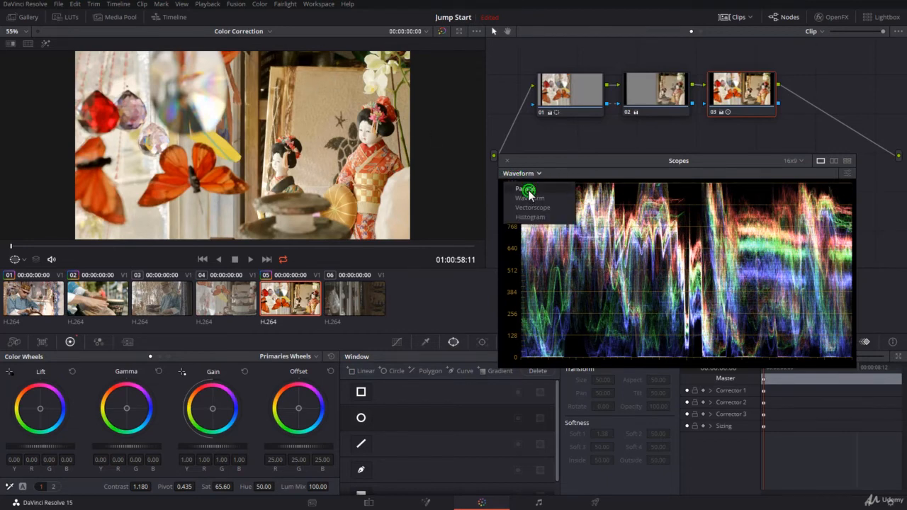
left_click(526, 189)
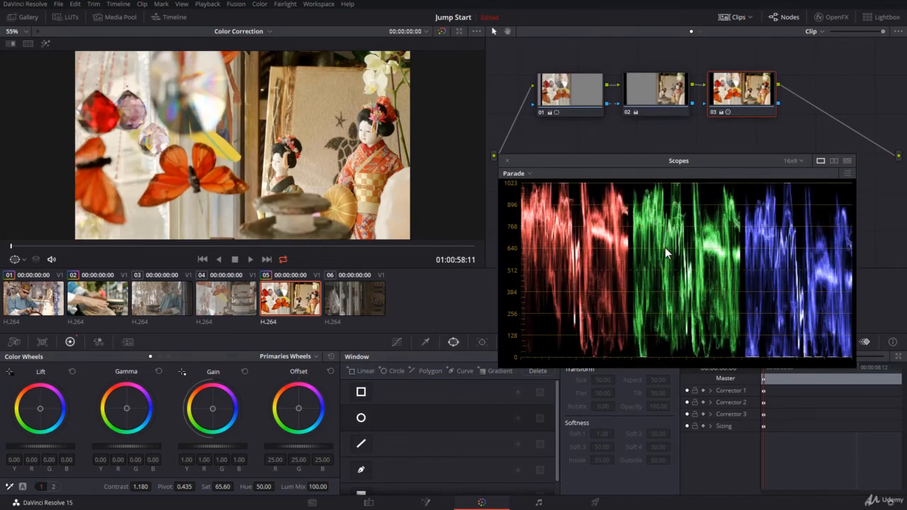